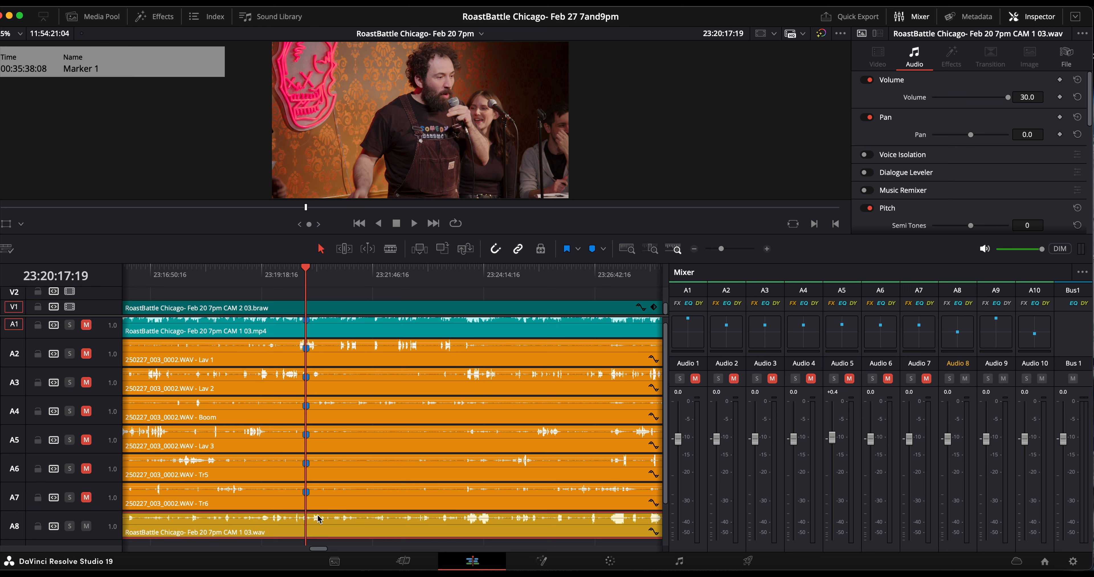
Step: Lower the volume of the camera WAV clip on A8 to 2.7 dB and play it back at that level
left_click_drag(319, 513, 325, 514)
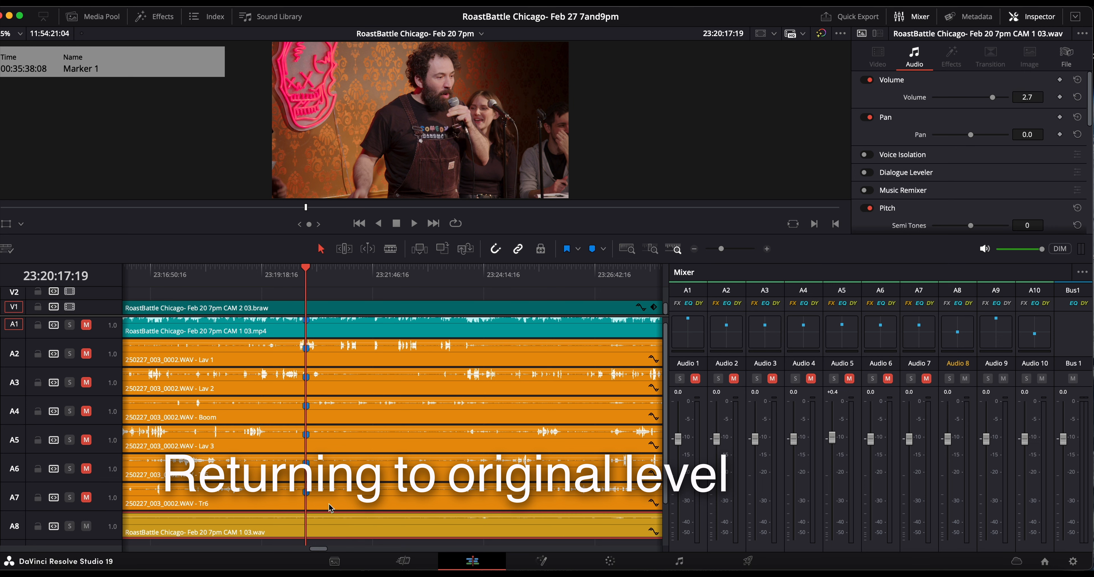
left_click(414, 223)
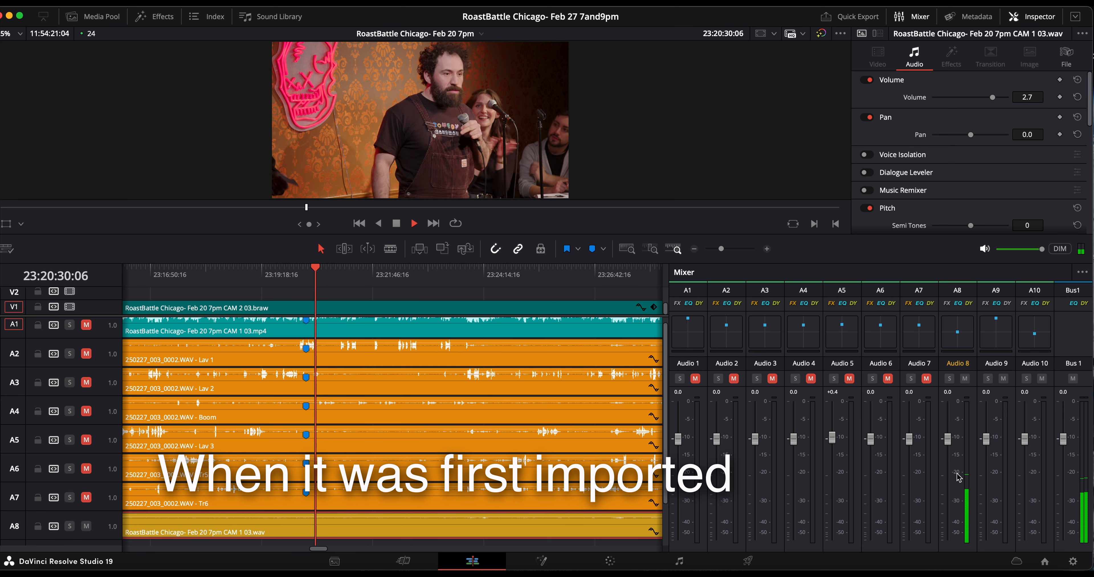
key("space")
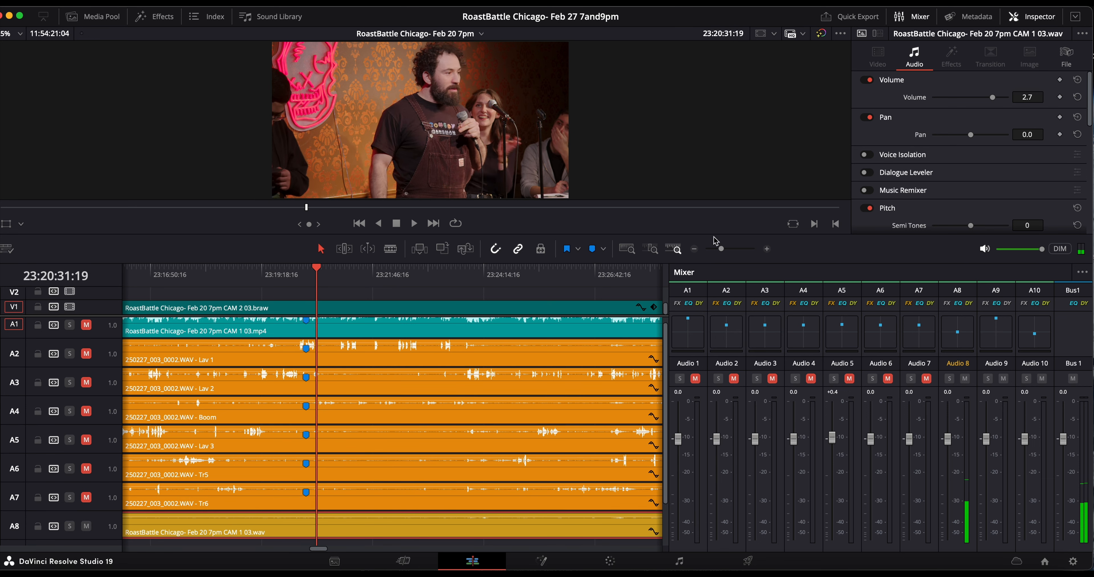
Step: Raise the volume of the A8 clip to 30 dB and play back the section from about 23:20:25
left_click_drag(721, 249, 727, 249)
left_click(377, 270)
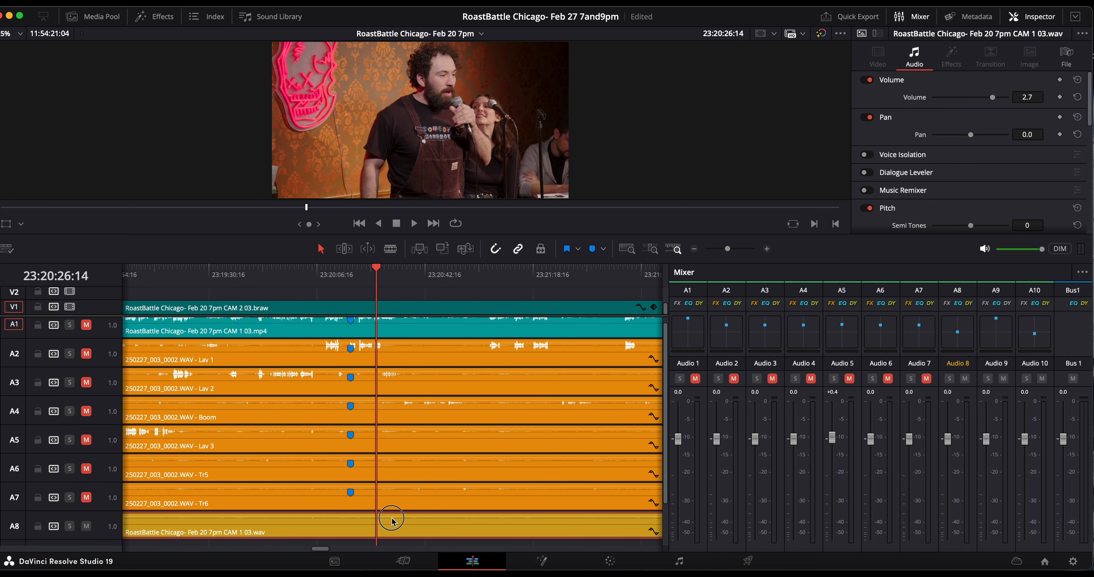
left_click_drag(392, 521, 397, 508)
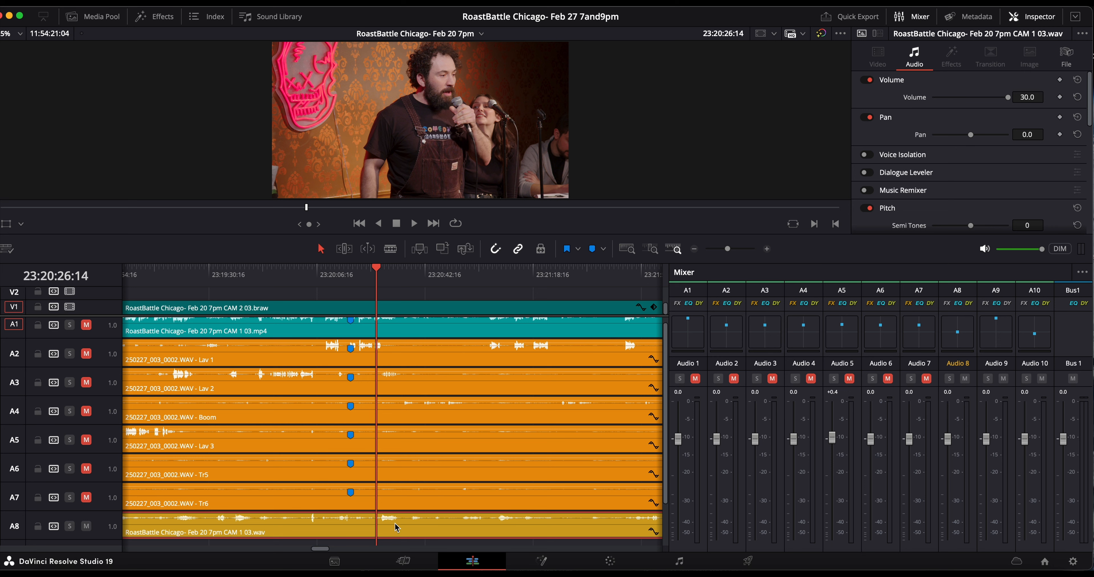
left_click(373, 273)
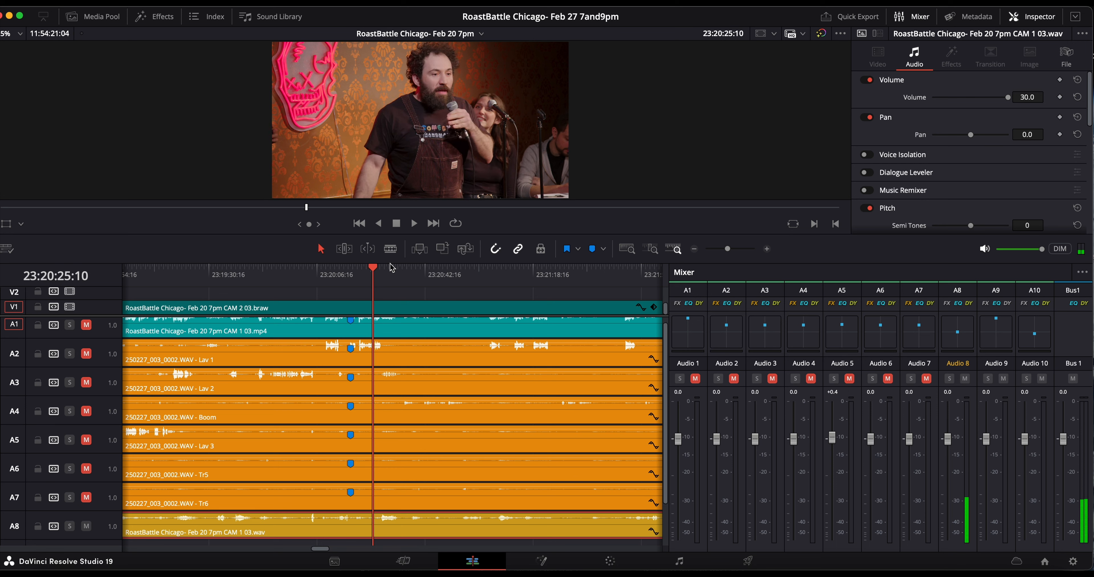
left_click(415, 224)
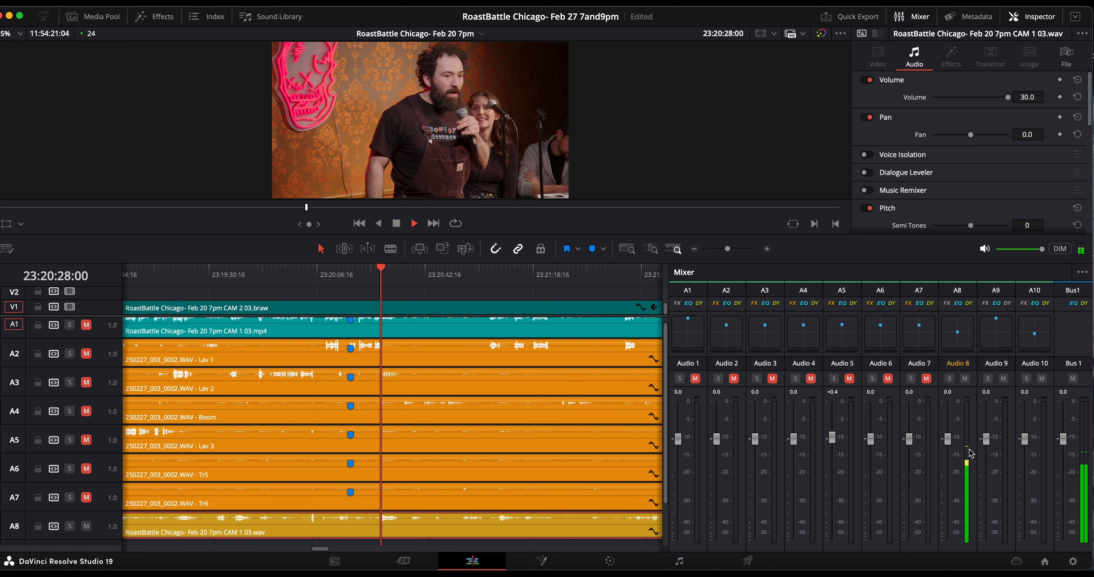
left_click(401, 225)
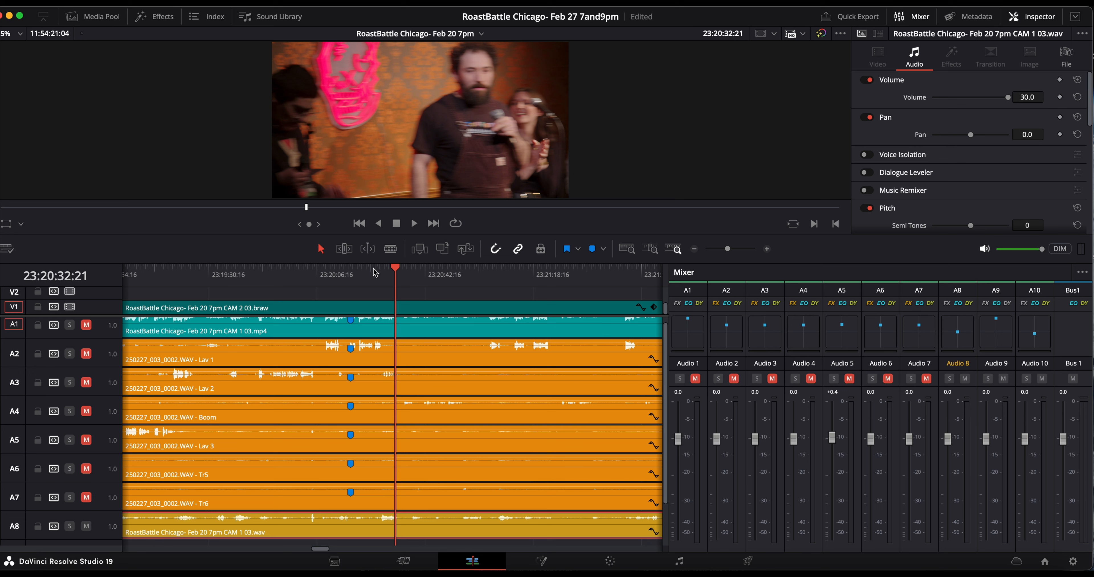
Step: Unmute audio tracks A2 through A7, leaving A1 muted
left_click_drag(379, 274, 378, 275)
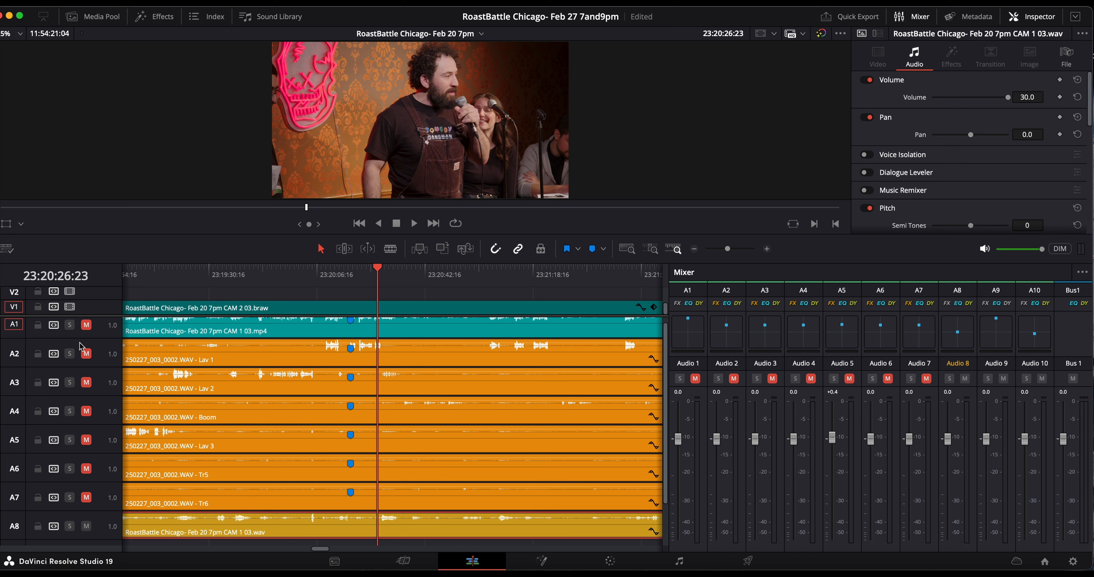
left_click(86, 353)
left_click(87, 382)
left_click(86, 411)
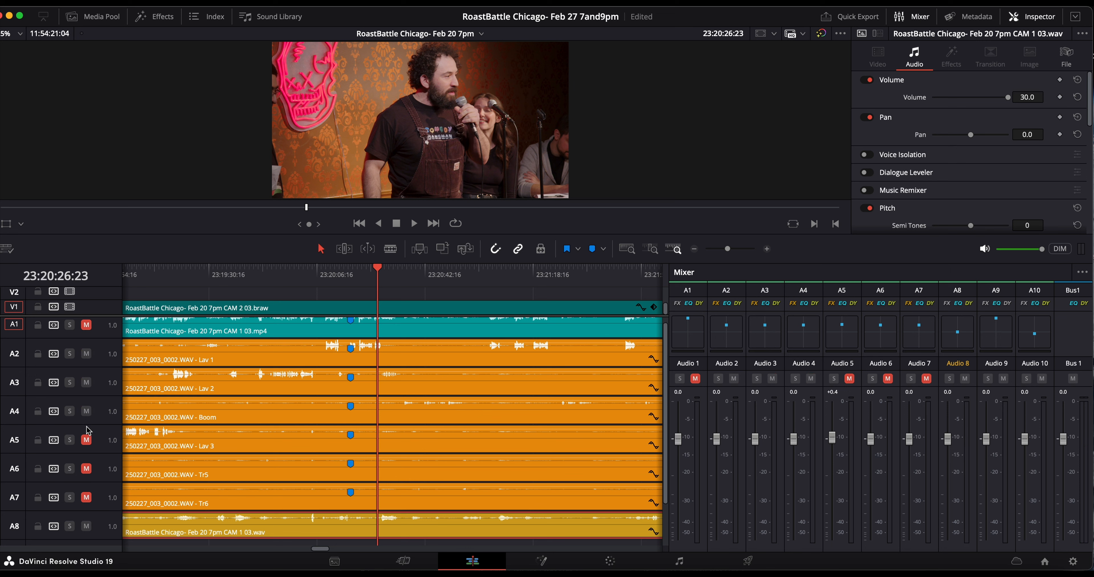
left_click(87, 440)
left_click(86, 469)
left_click(87, 498)
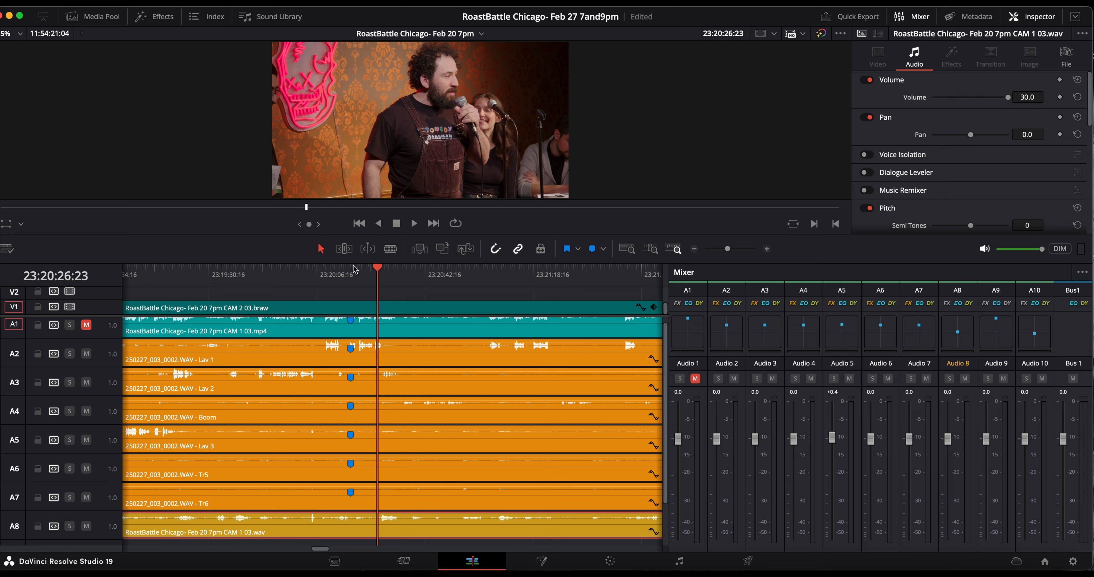
Step: Play the same section with all the unmuted tracks together and check their mixer levels, then stop playback
left_click(364, 271)
key("space")
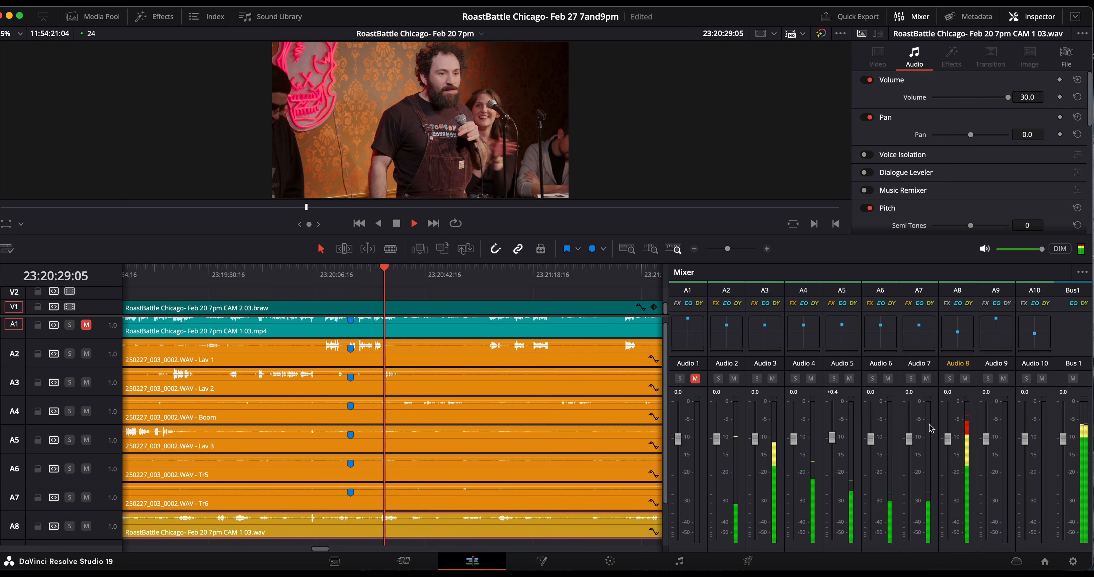
left_click(397, 225)
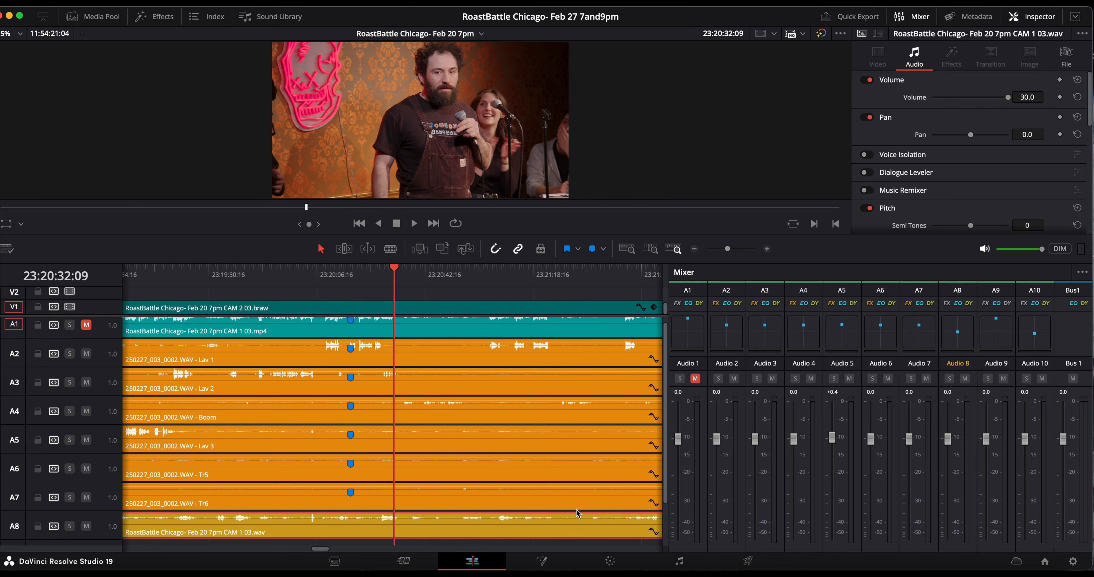
Step: Switch to the Fairlight page, hide the effects library, reduce the track height to fit A1 to A8, and select the A8 clip
left_click(679, 561)
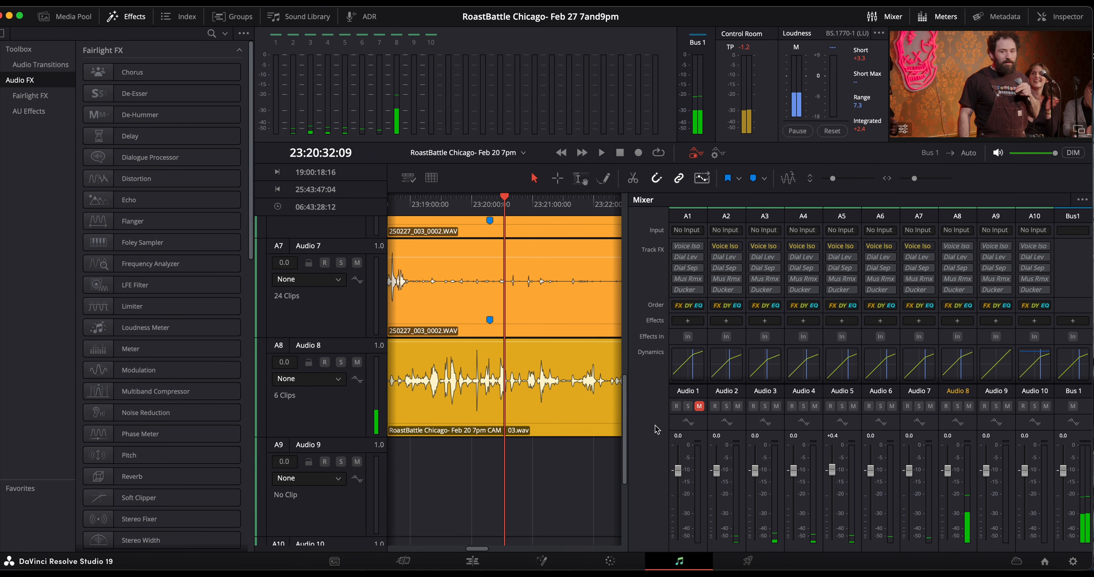
left_click(134, 18)
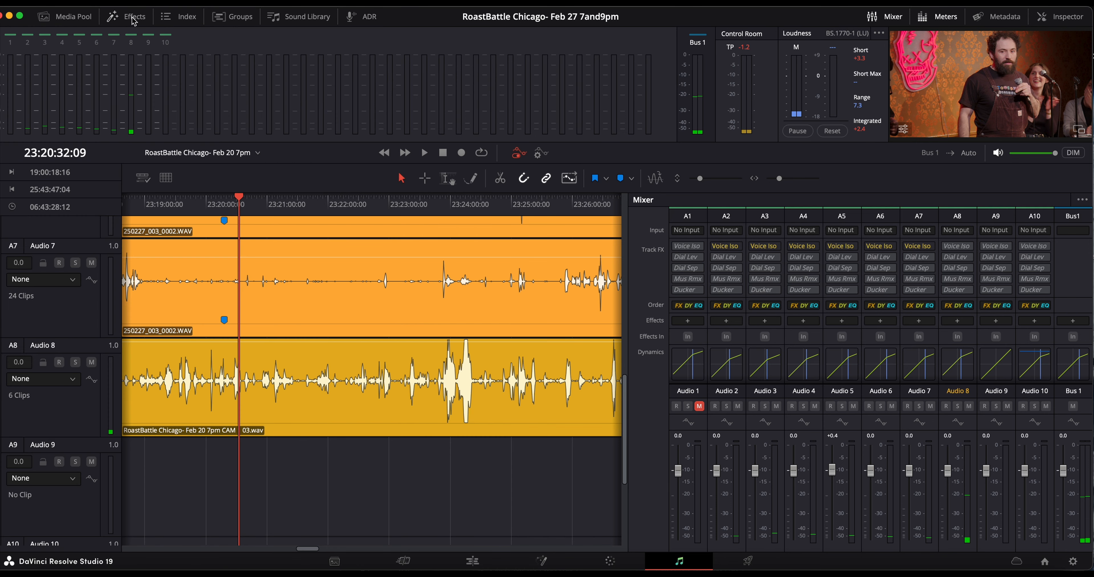
scroll(342, 415, "up", 10)
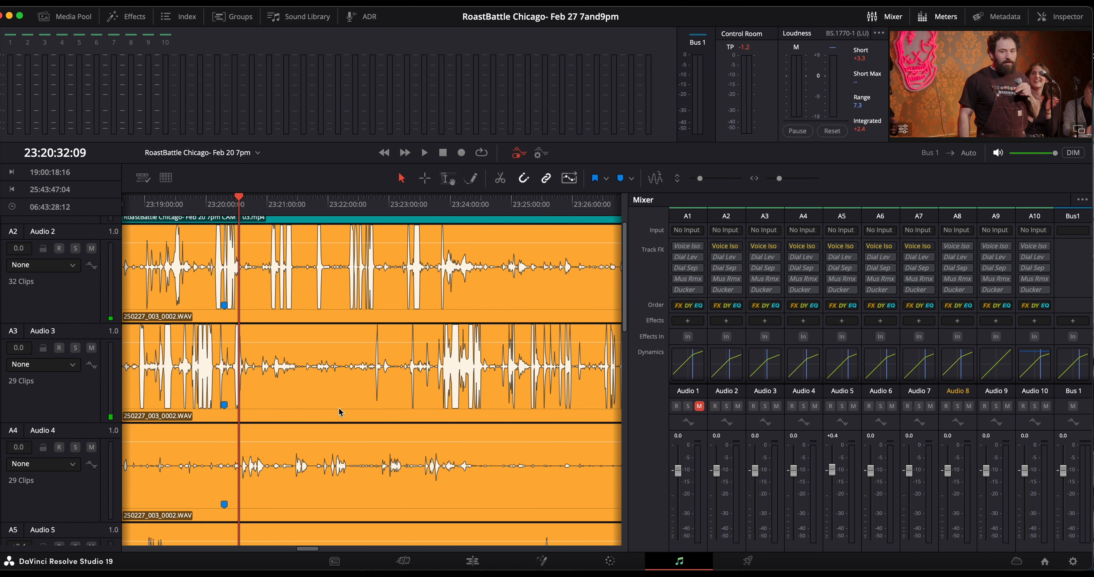
left_click_drag(699, 180, 693, 182)
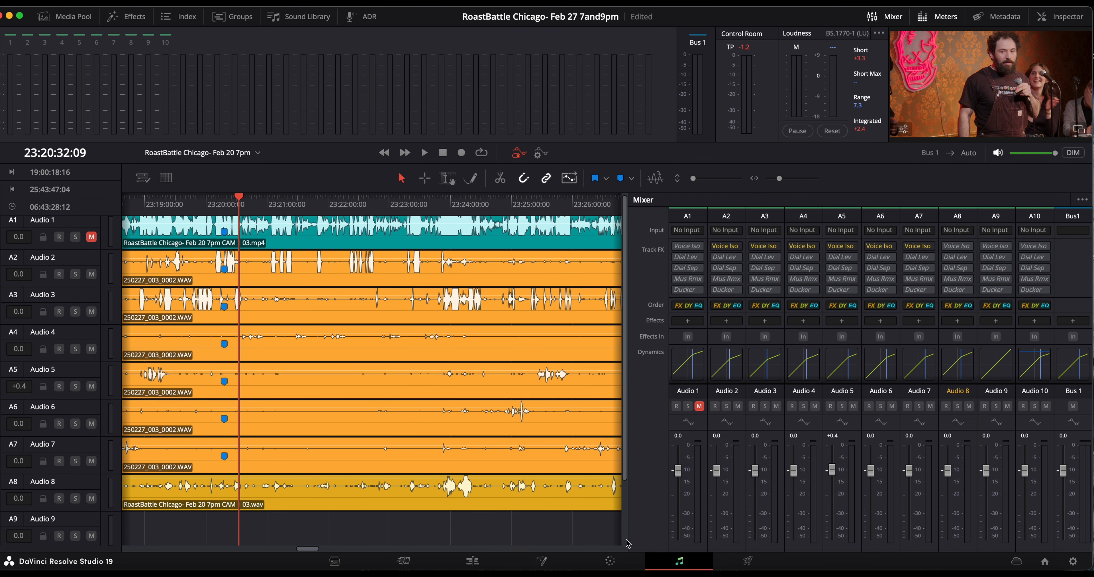
left_click(316, 503)
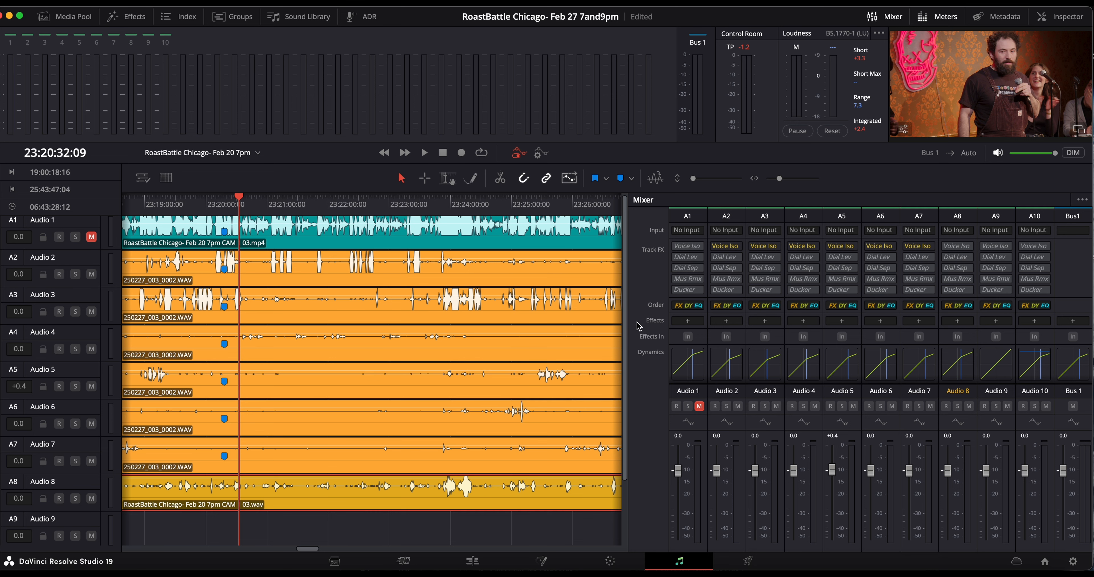
Step: Open the dynamics of Audio 8 and bring its make-up gain down to 0
left_click(911, 355)
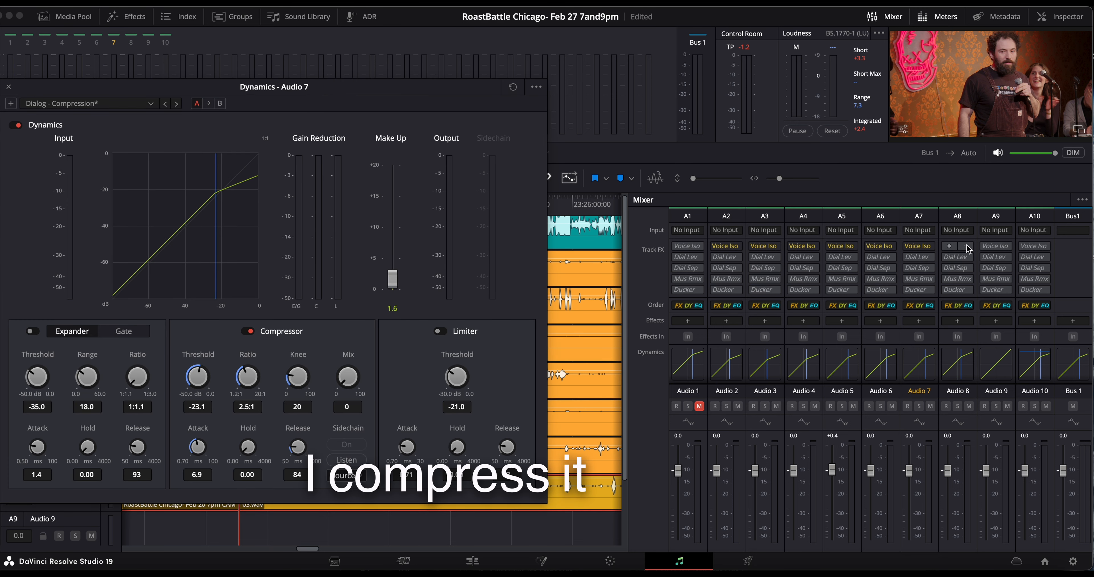
left_click(8, 87)
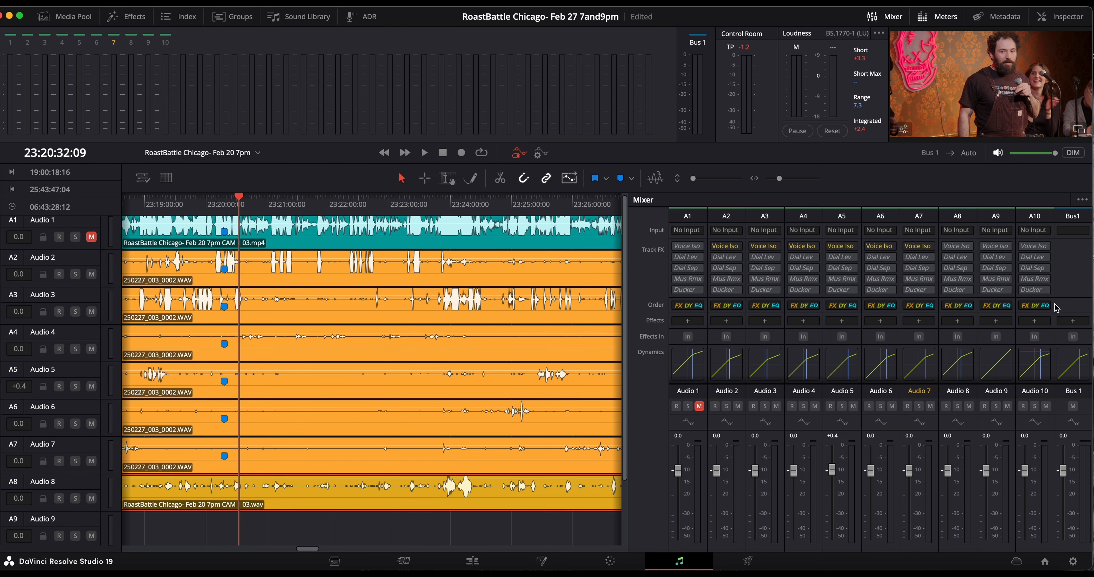
double_click(957, 365)
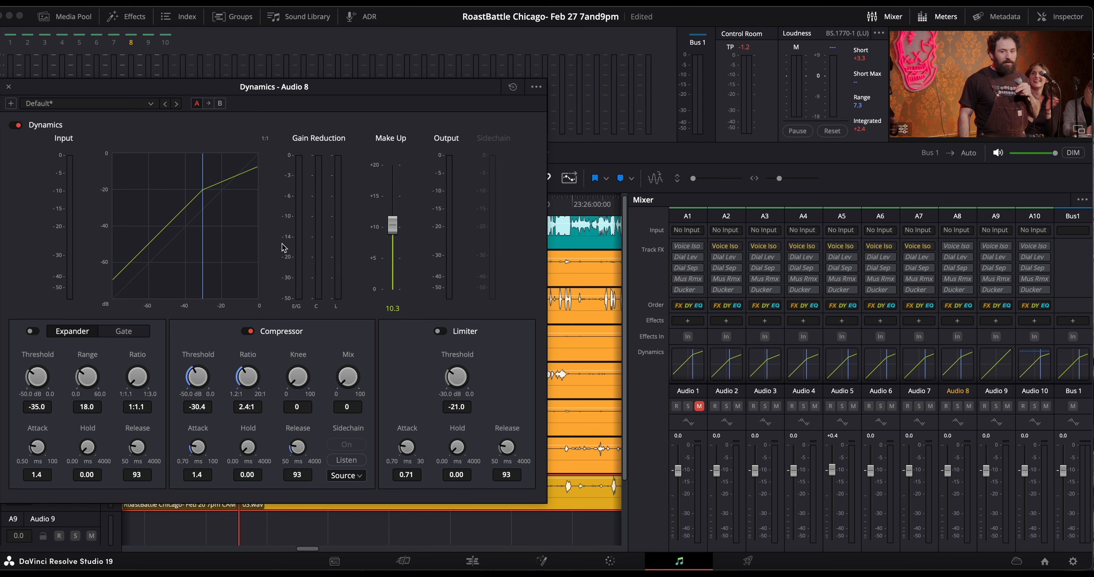
left_click_drag(391, 223, 406, 485)
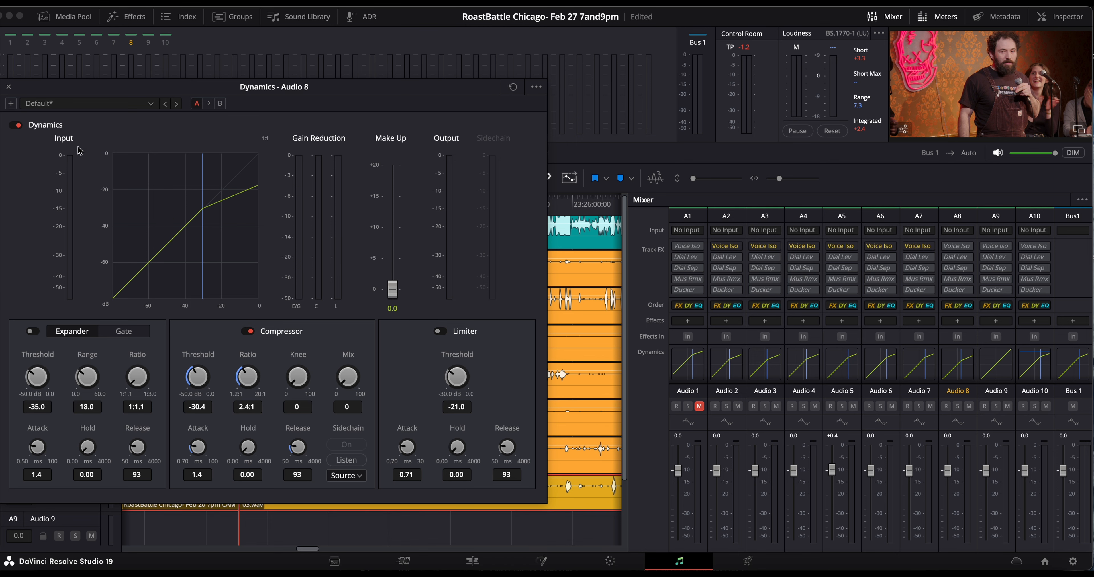
Step: Move the Dynamics window out of the way and play the section from about 23:20:21 to hear Audio 8 without make-up gain
left_click_drag(102, 88, 185, 445)
left_click(424, 153)
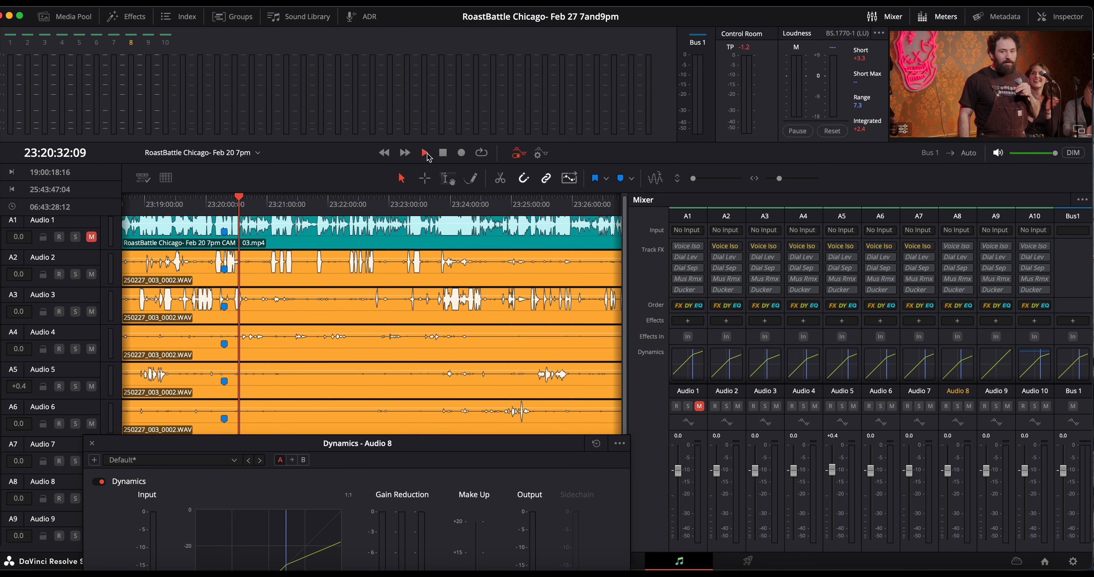
left_click_drag(429, 444, 455, 566)
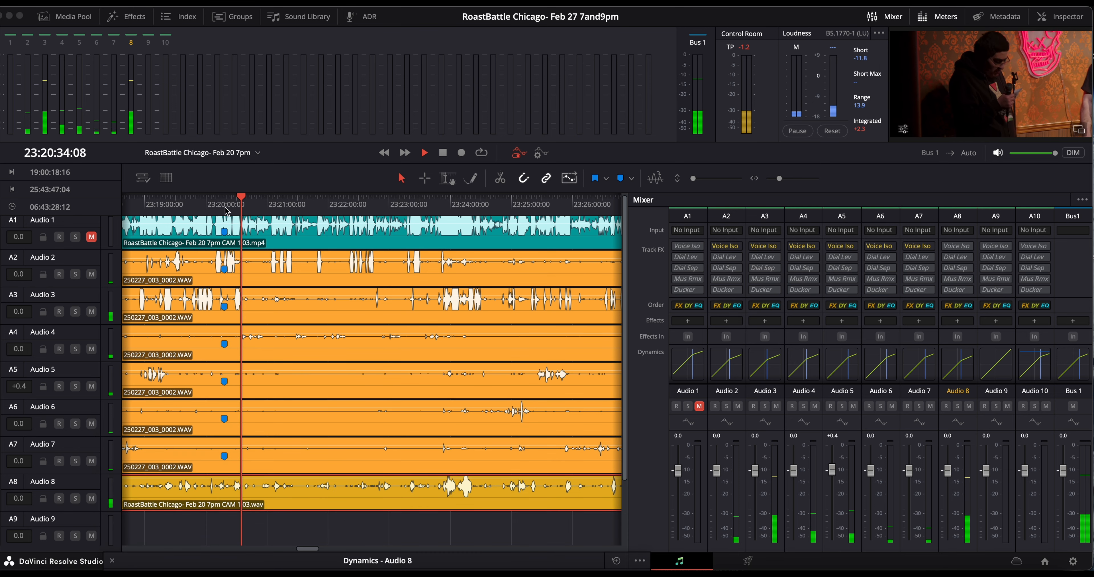
left_click_drag(240, 198, 228, 206)
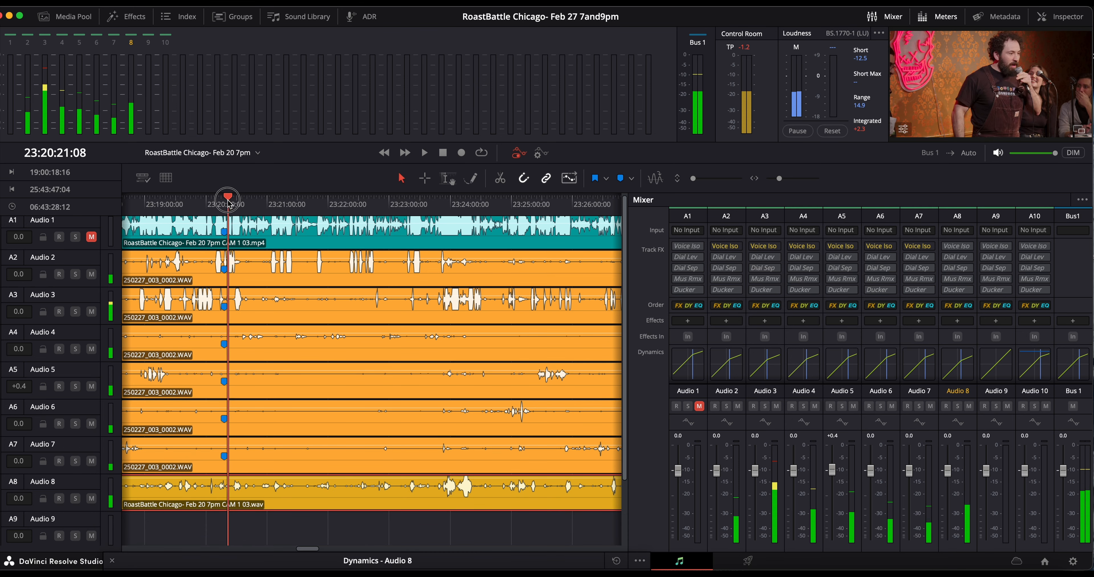
key("space")
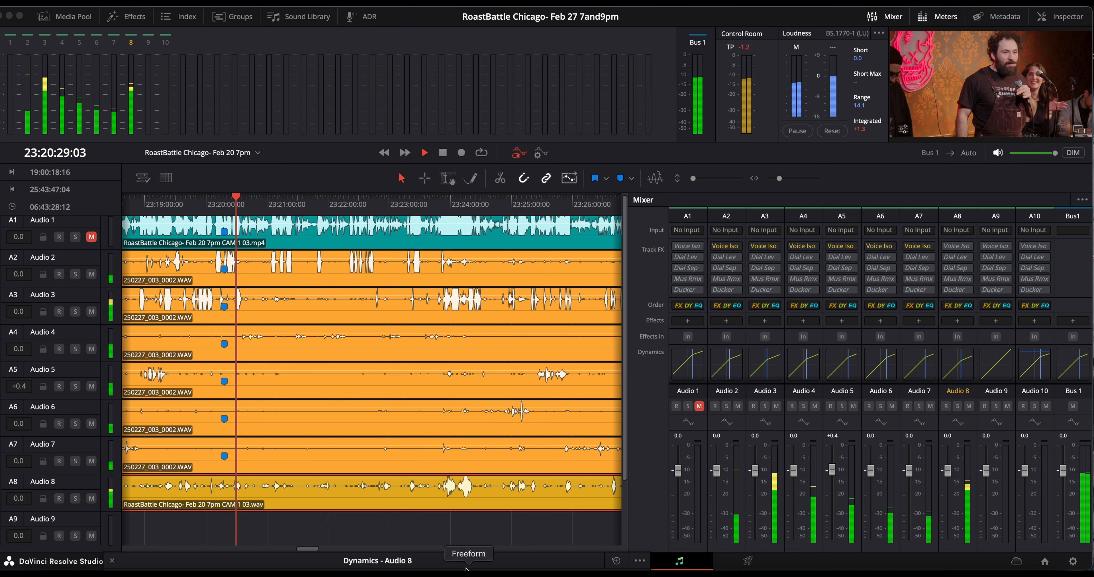
left_click_drag(468, 564, 471, 196)
key("space")
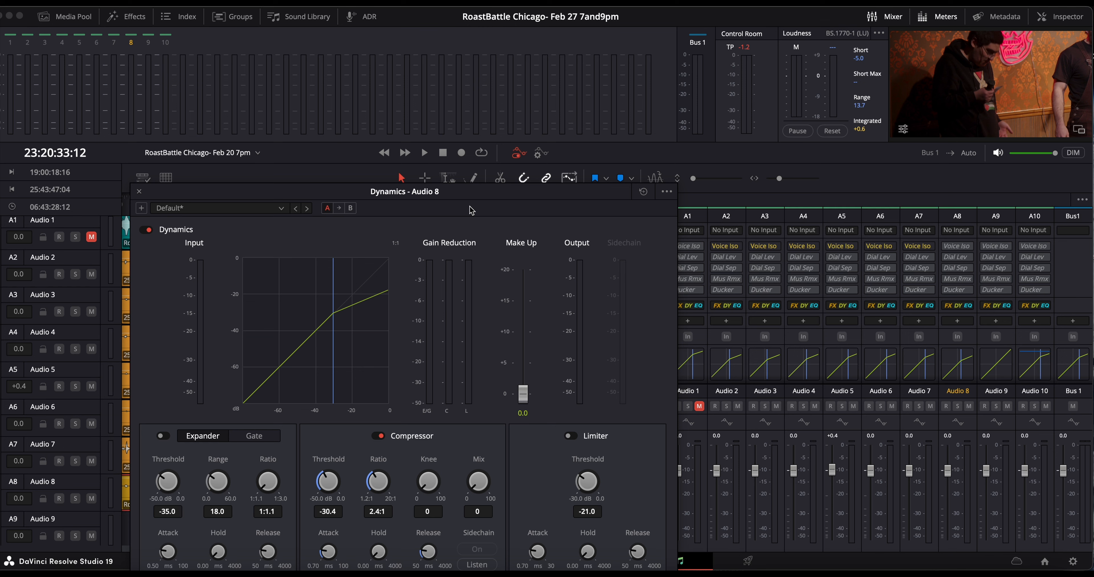
Step: Apply the Dialog - Basic preset to the dynamics of Audio 8 and look through the other available presets
left_click_drag(332, 195, 280, 160)
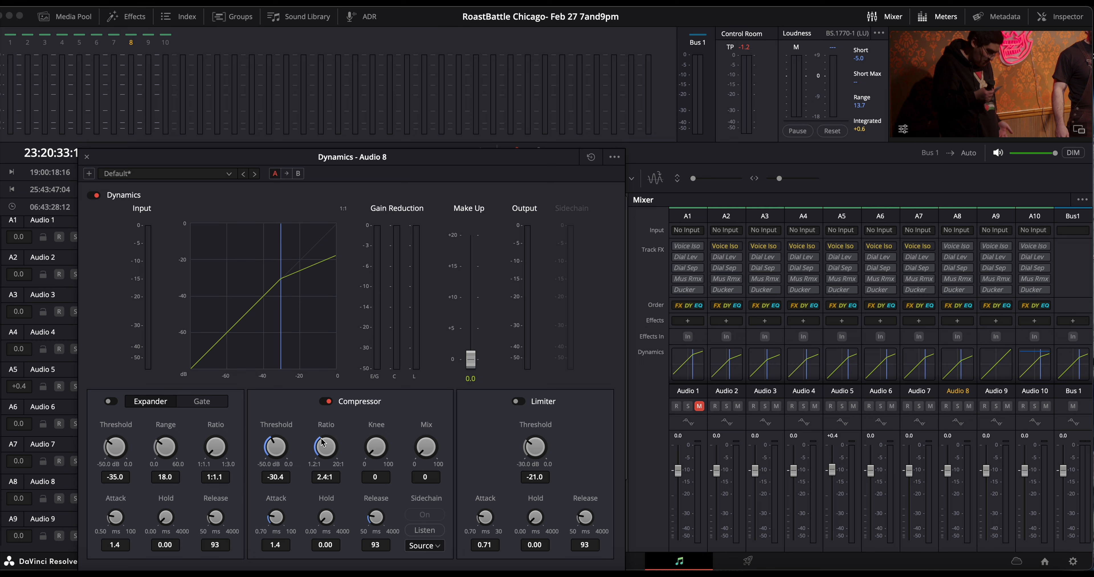
left_click(178, 176)
left_click(160, 188)
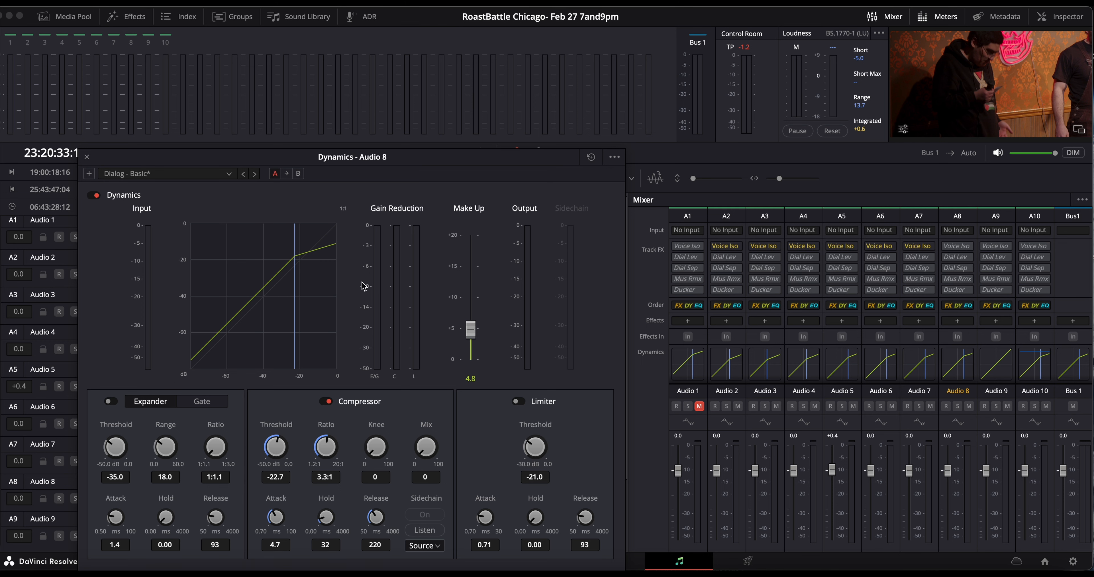
left_click(213, 175)
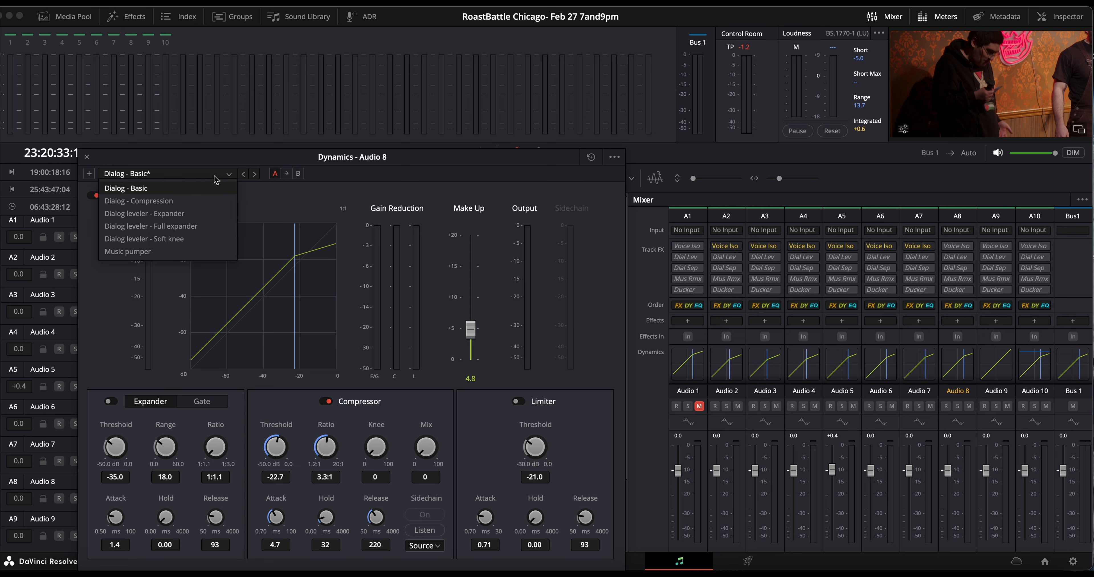
left_click(193, 191)
left_click(192, 174)
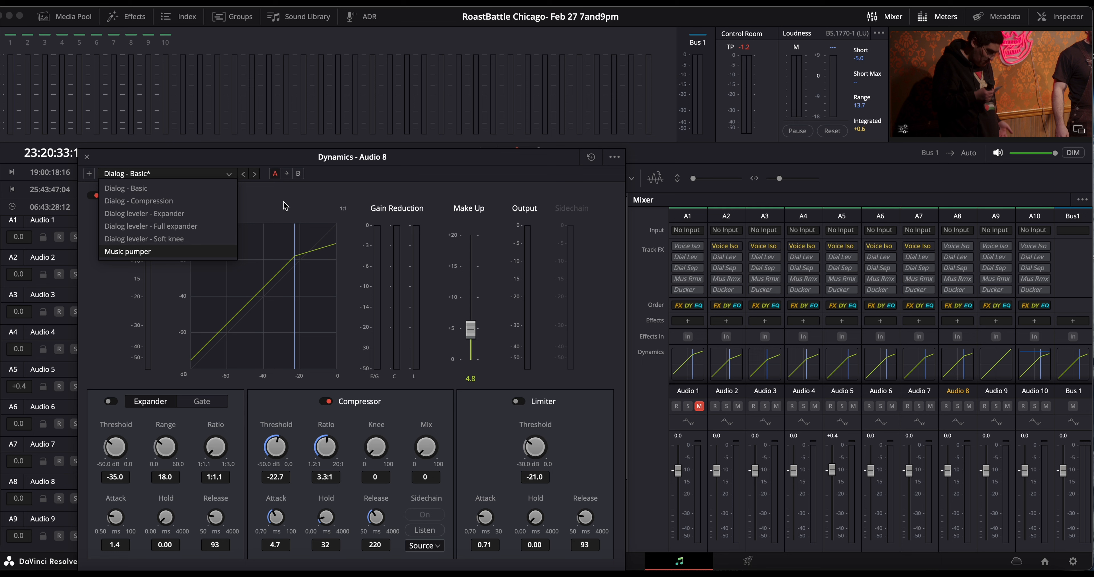
left_click(332, 202)
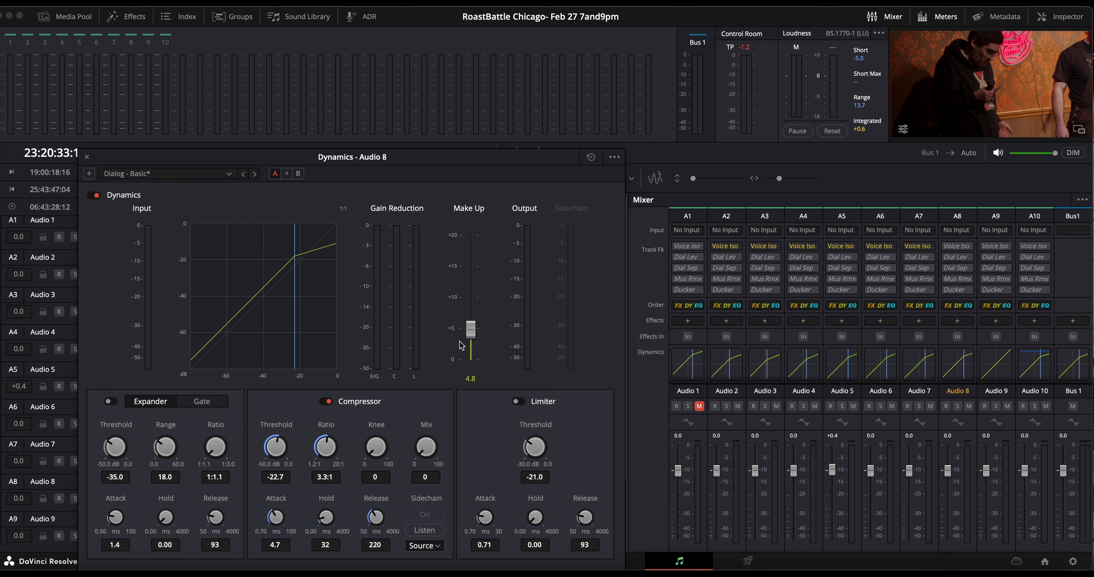
Step: Set Audio 8's make-up gain to 8.9 dB, compressor threshold to -32.7 dB and ratio to 2.3:1
left_click_drag(471, 330, 471, 417)
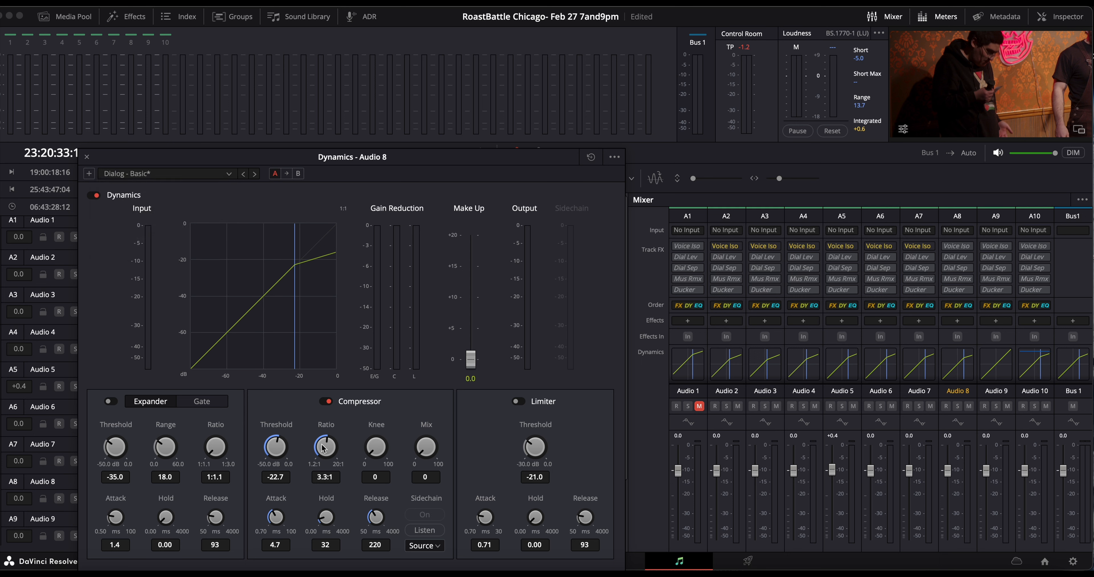
left_click_drag(471, 361, 482, 304)
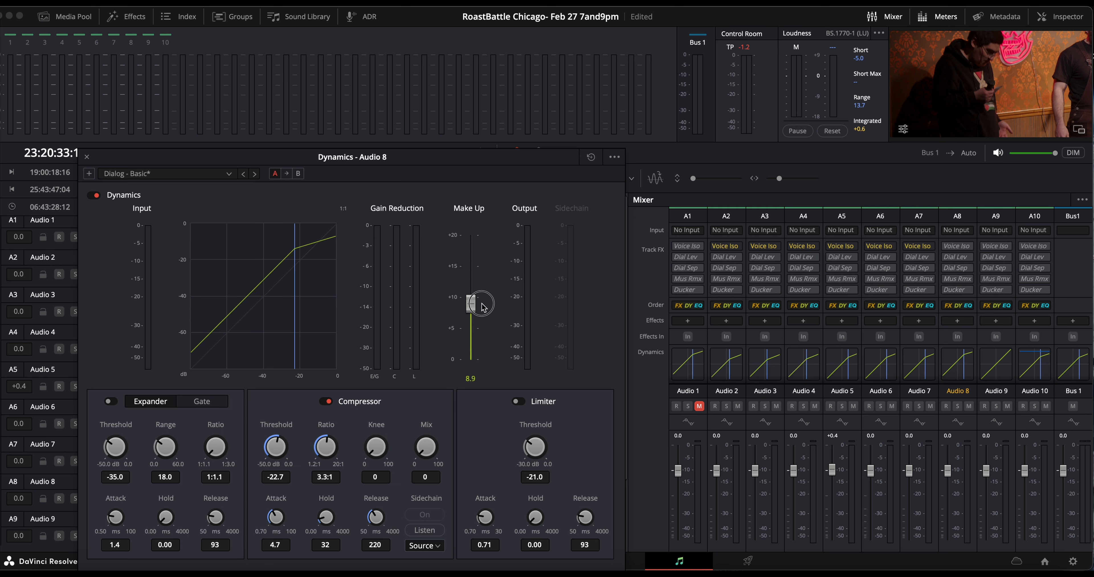
left_click_drag(292, 450, 234, 448)
left_click_drag(328, 448, 295, 442)
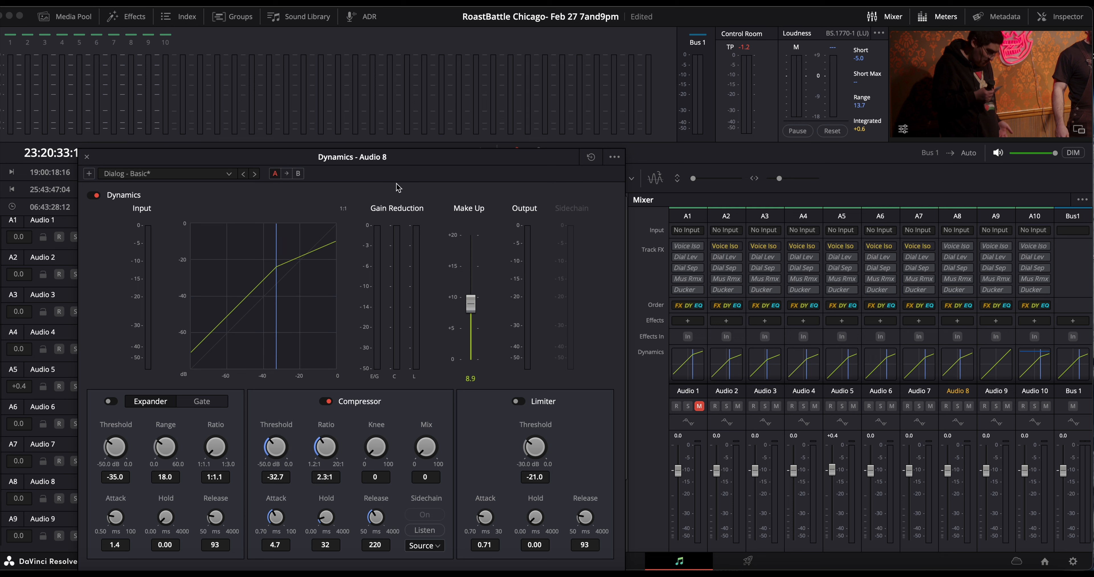
Step: Move the Dynamics window off the timeline, bypass Audio 8's dynamics and play from about 23:20:22 to hear the unprocessed sound
left_click_drag(380, 157, 408, 549)
left_click_drag(241, 198, 230, 200)
left_click_drag(195, 549, 515, 186)
left_click(442, 214)
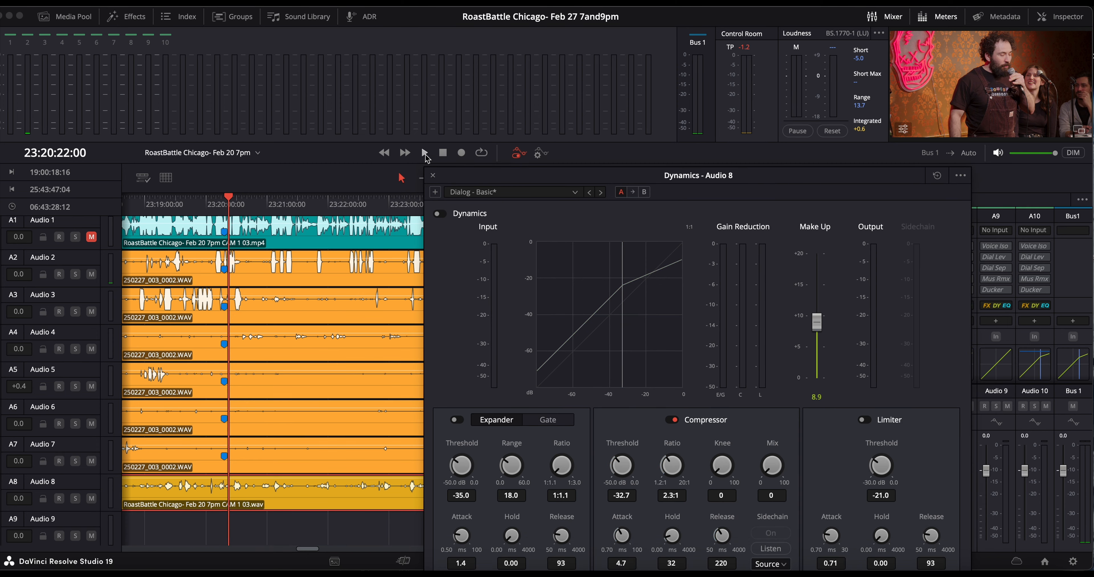
left_click(424, 153)
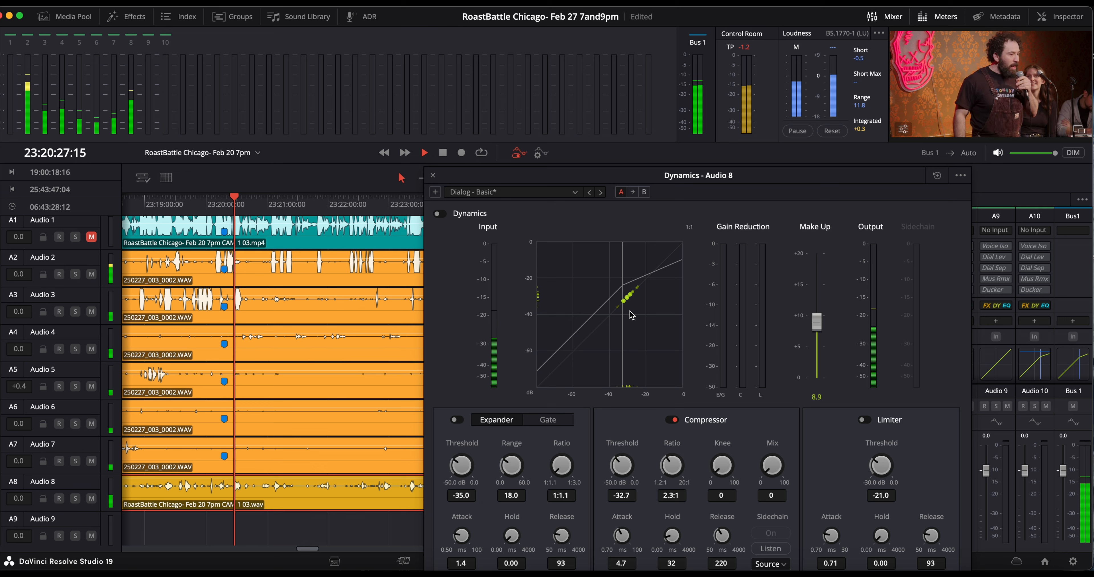
Step: Re-enable Audio 8's dynamics, replay the section from about 23:20:21 to hear the compressed sound, and save the project
left_click(447, 155)
left_click_drag(230, 201, 232, 205)
left_click(440, 214)
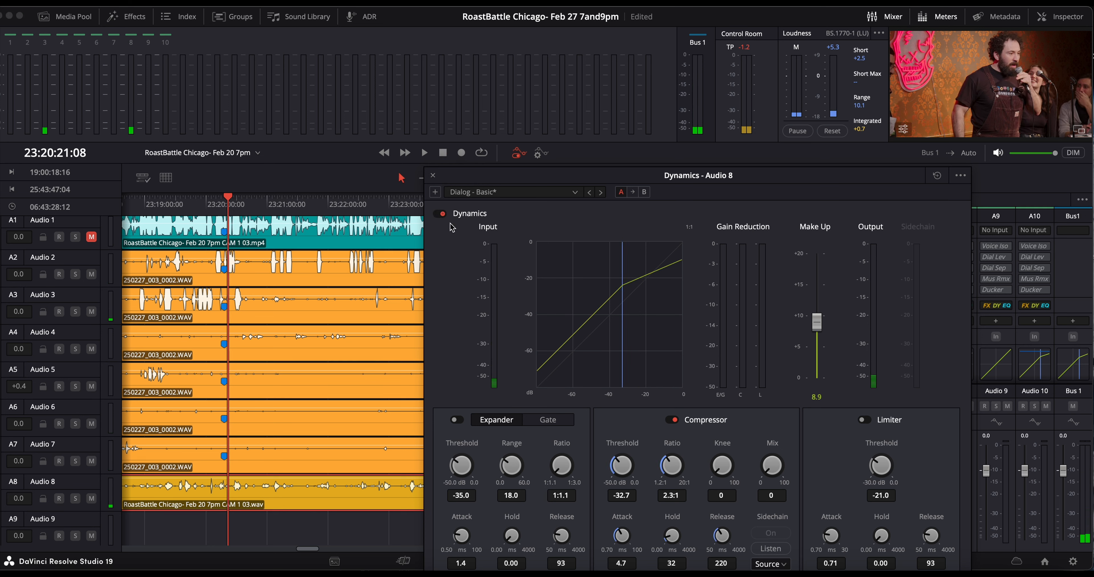
left_click(424, 153)
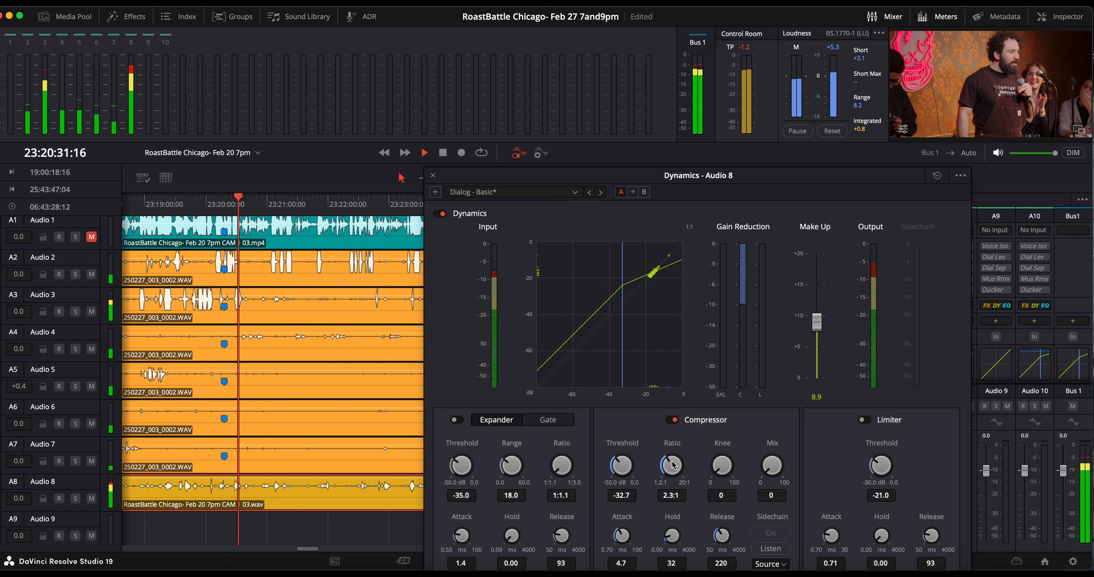
key("space")
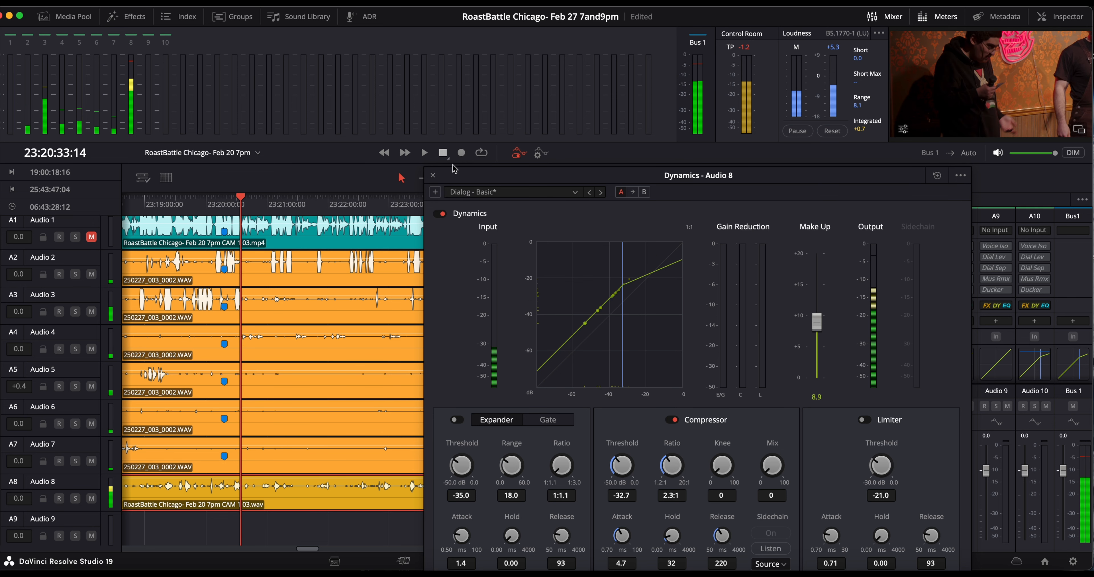
key("super+s")
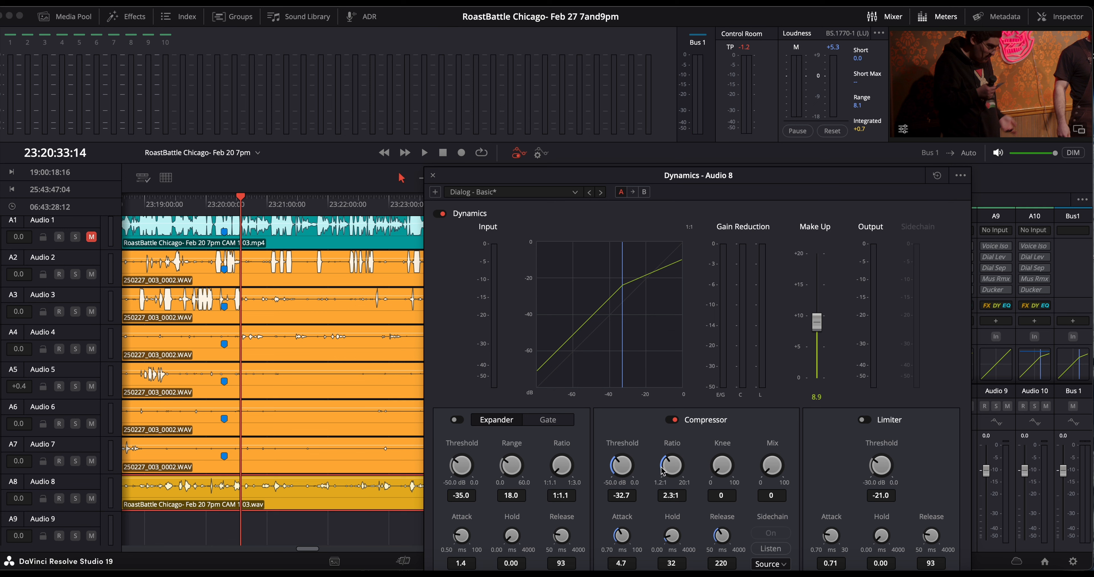
Step: Set Audio 8's compressor threshold to -29.0 dB and make-up gain to 10.6 dB, and save the project
left_click_drag(623, 474, 639, 463)
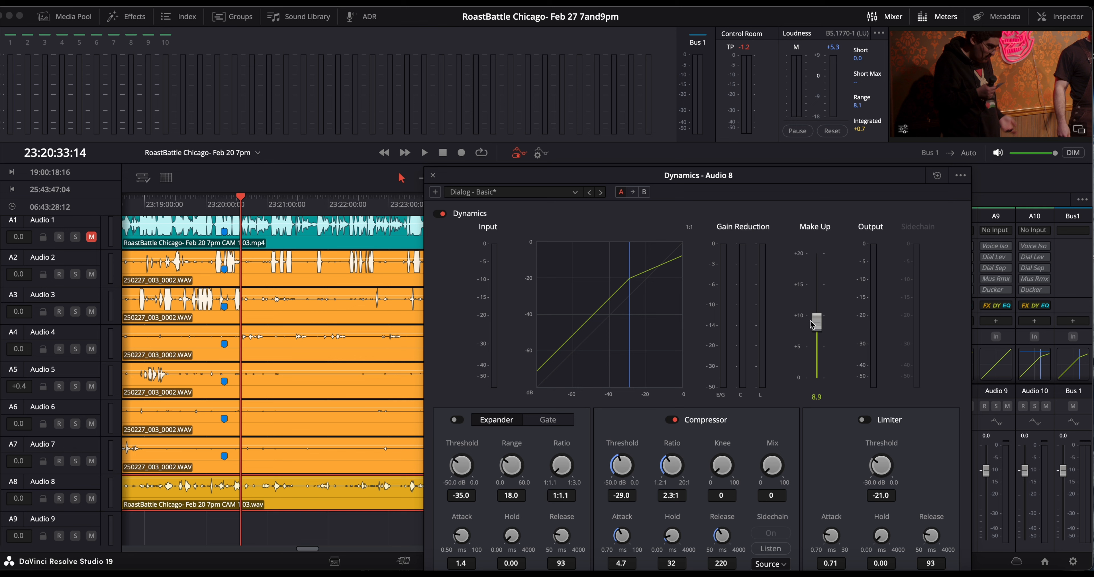
left_click_drag(816, 323, 816, 317)
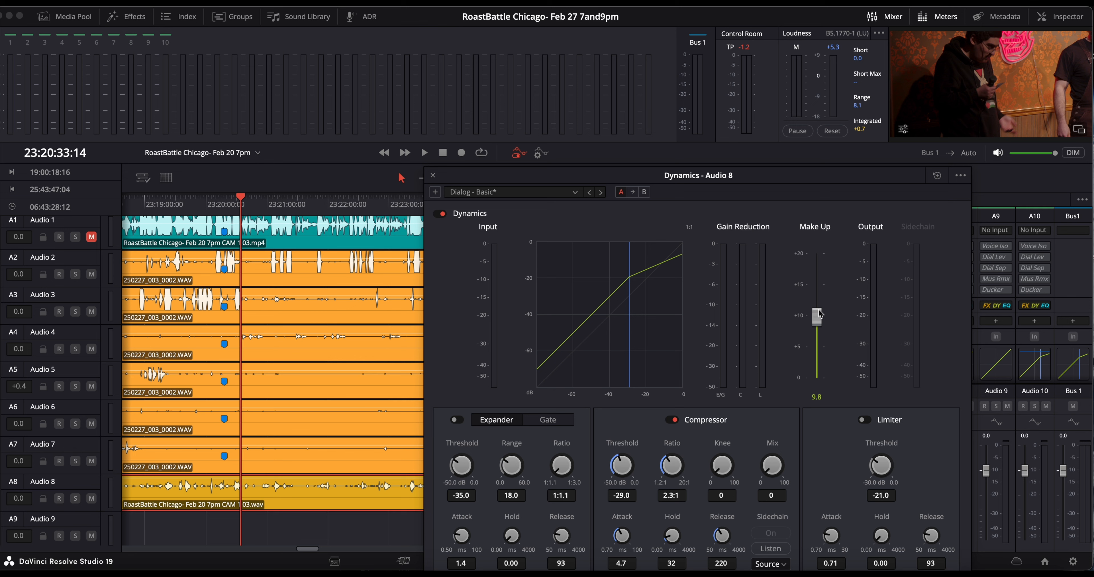
left_click_drag(819, 314, 816, 316)
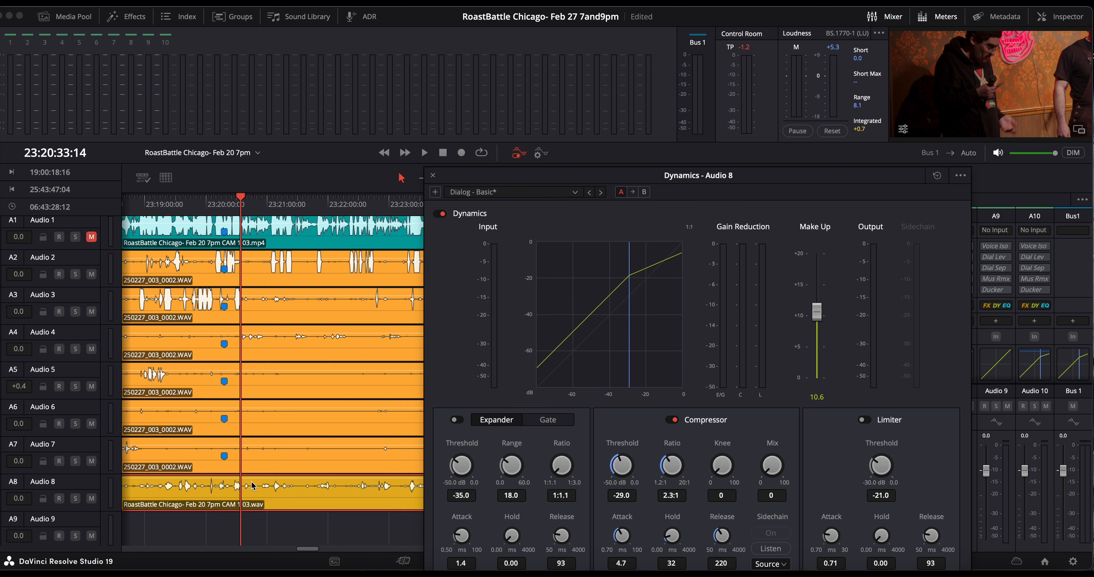
key("super+s")
Step: Lower Audio 8's make-up gain to 10.1 dB and save the project
left_click(371, 498)
left_click_drag(370, 478, 371, 479)
left_click_drag(294, 481, 296, 480)
key("super+s")
left_click_drag(821, 315, 818, 318)
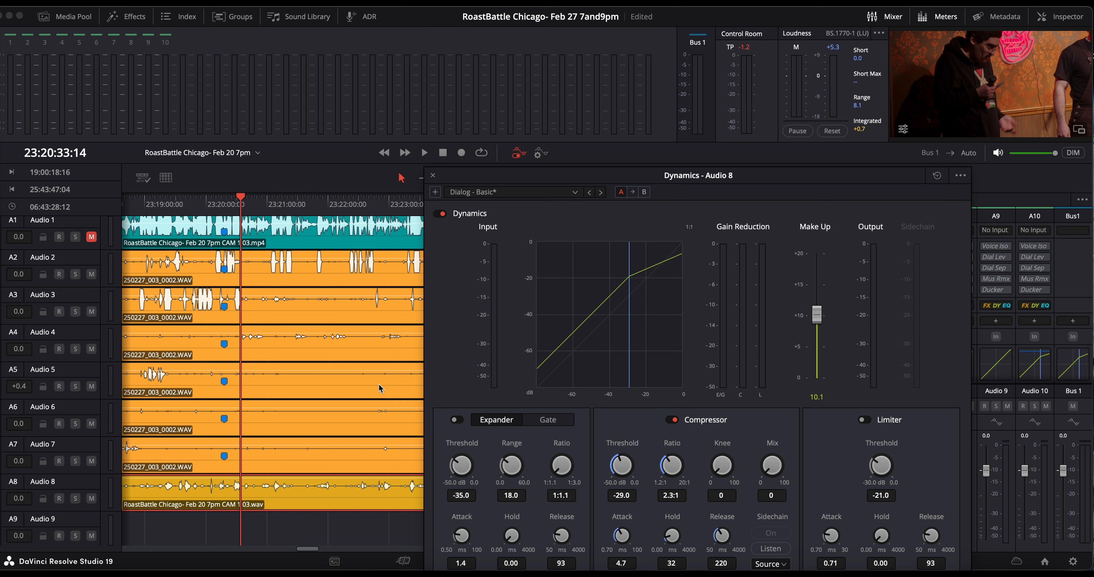
key("super+s")
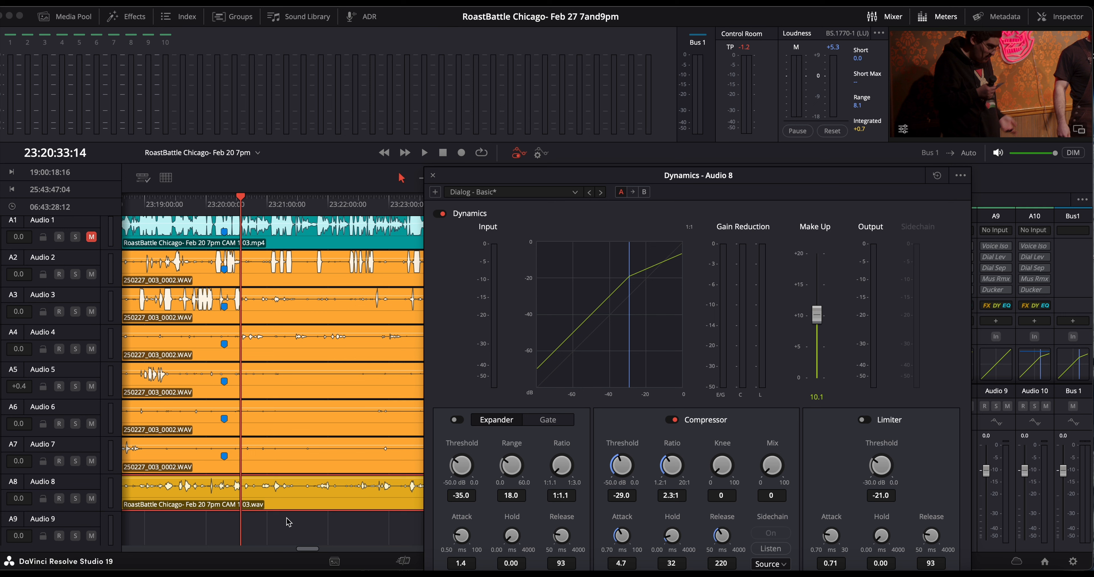